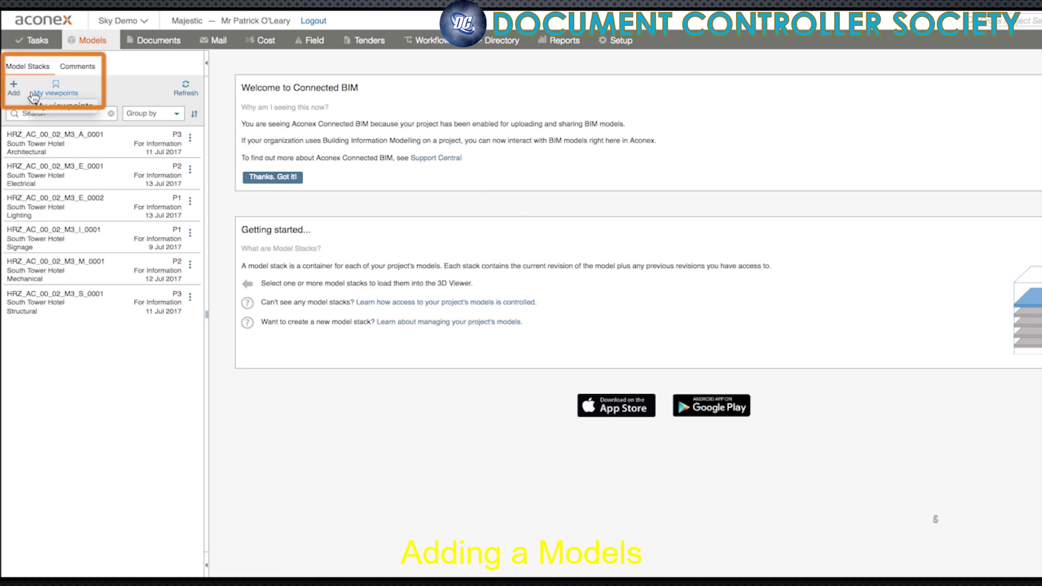
Step: Search the document register for 'ifc' and add the Structural South Tower Hotel model to Connected BIM
{"action": "left_click", "coordinate": [14, 91]}
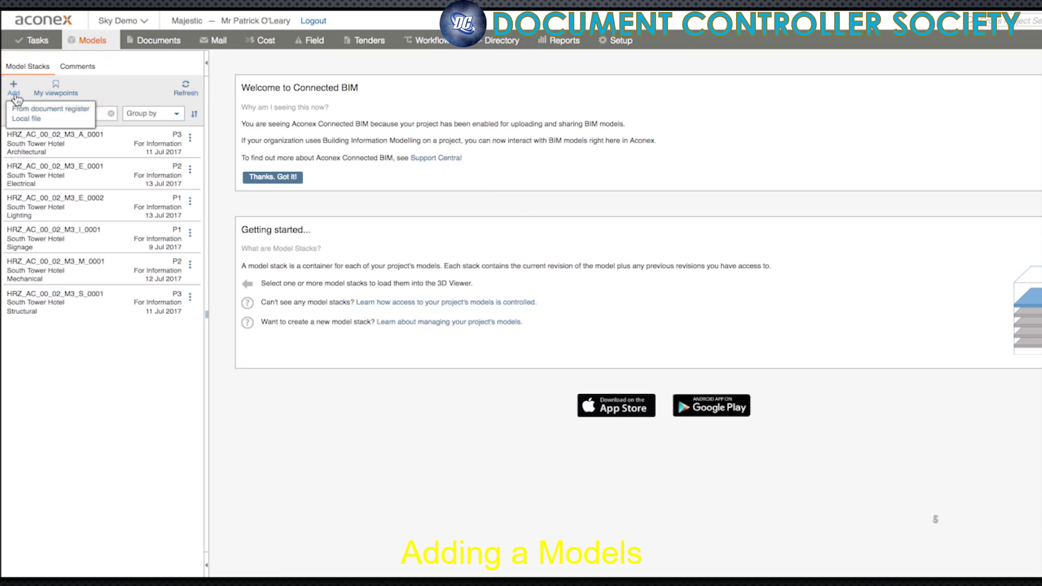
{"action": "left_click", "coordinate": [65, 110]}
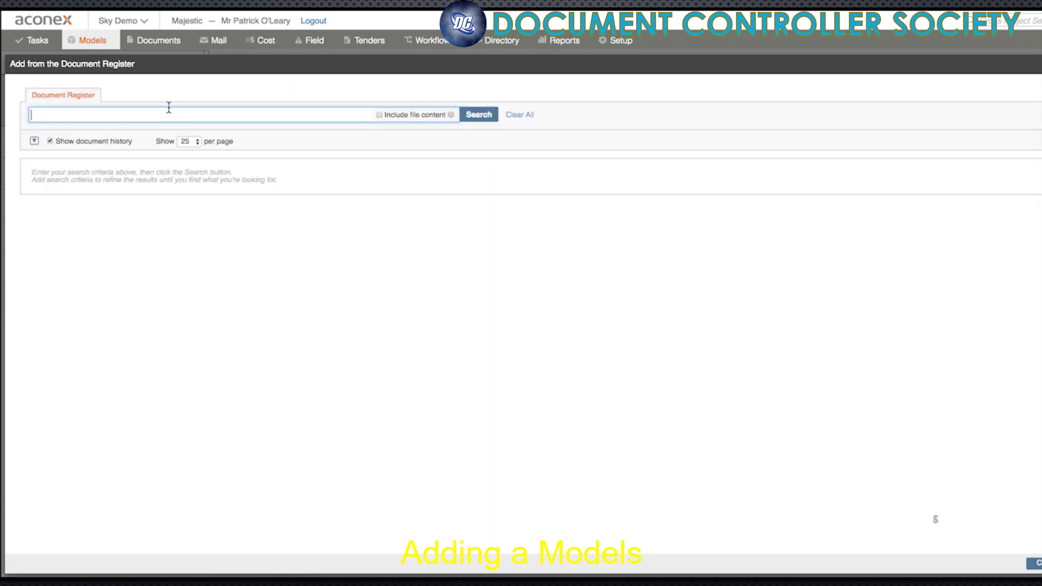
{"action": "type", "text": "ifc"}
{"action": "key", "text": "Return"}
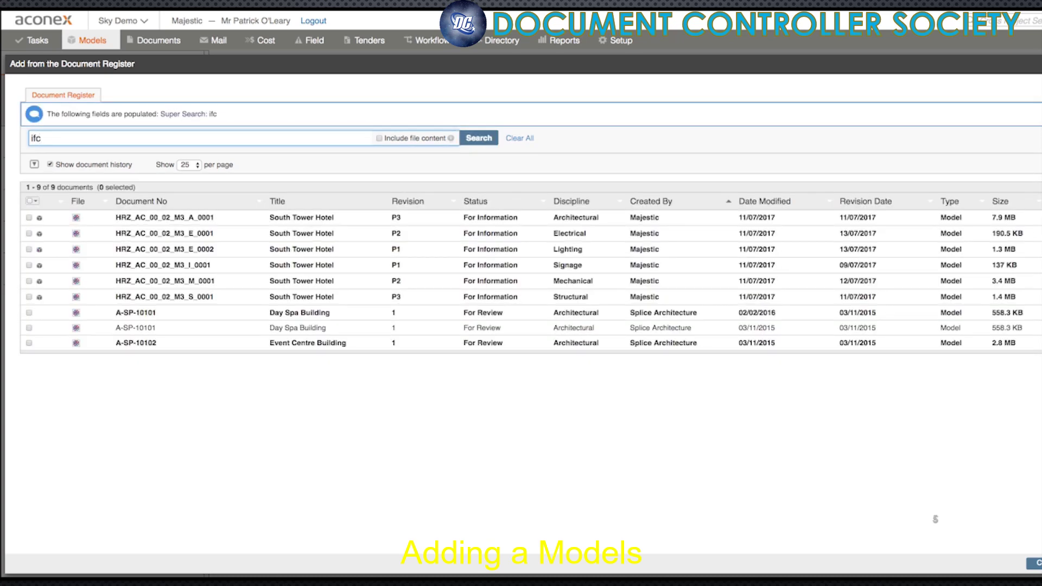
{"action": "left_click", "coordinate": [29, 297]}
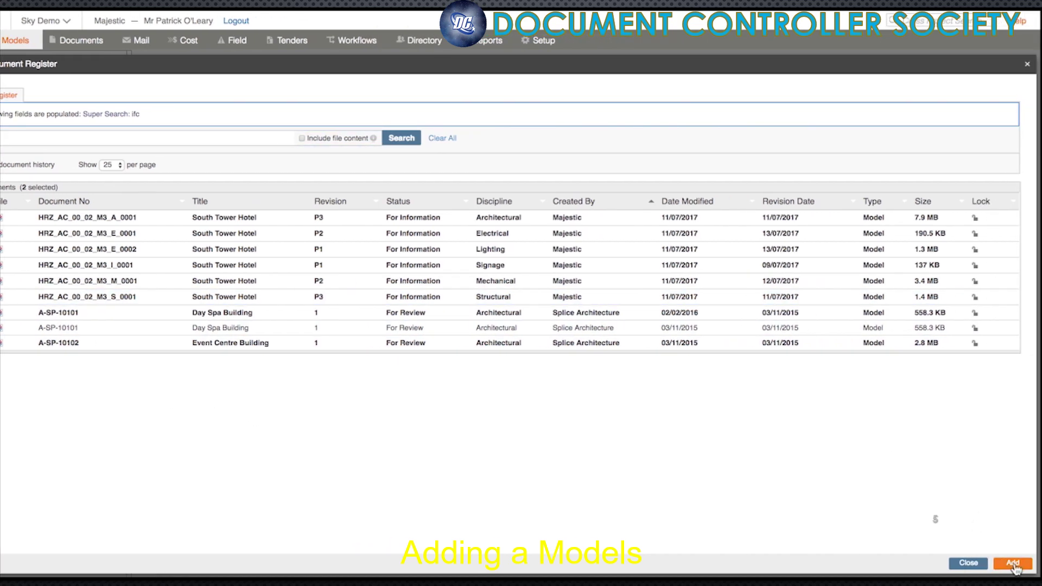
{"action": "left_click", "coordinate": [1013, 563]}
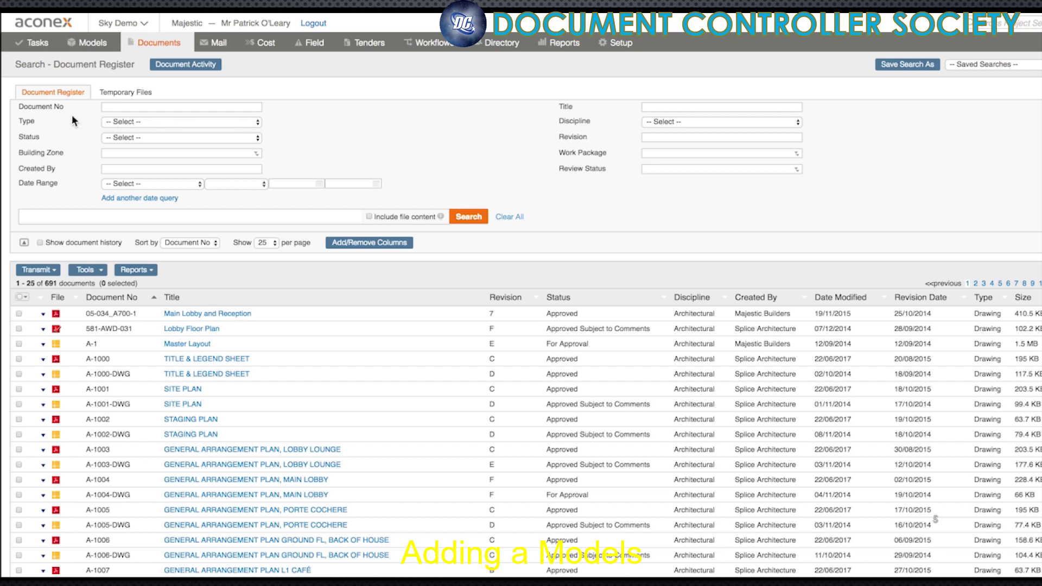
Step: Filter the Document Register by Type 'Model' to list the nine model documents
{"action": "left_click", "coordinate": [242, 122]}
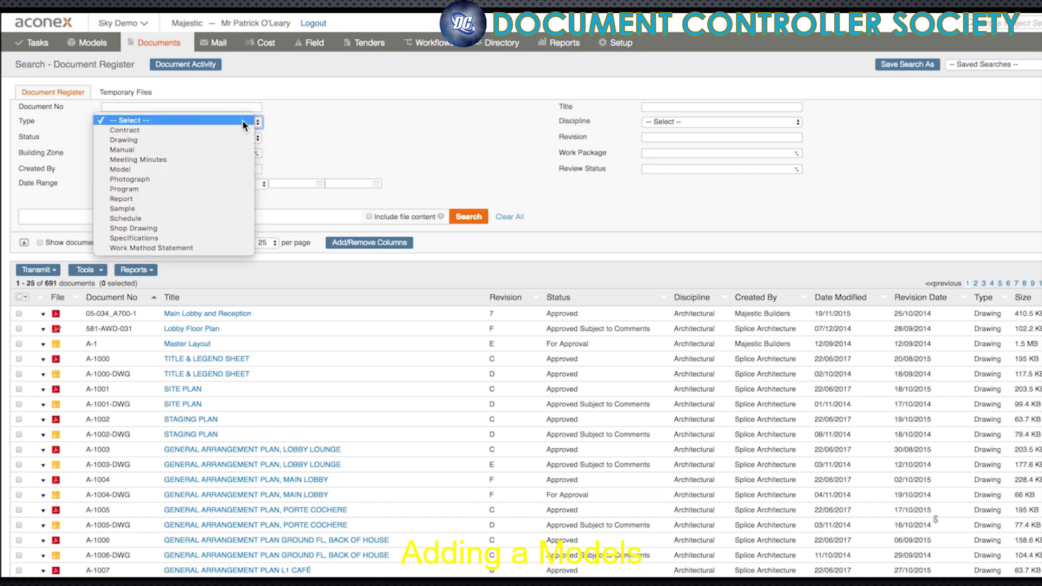
{"action": "left_click", "coordinate": [232, 171]}
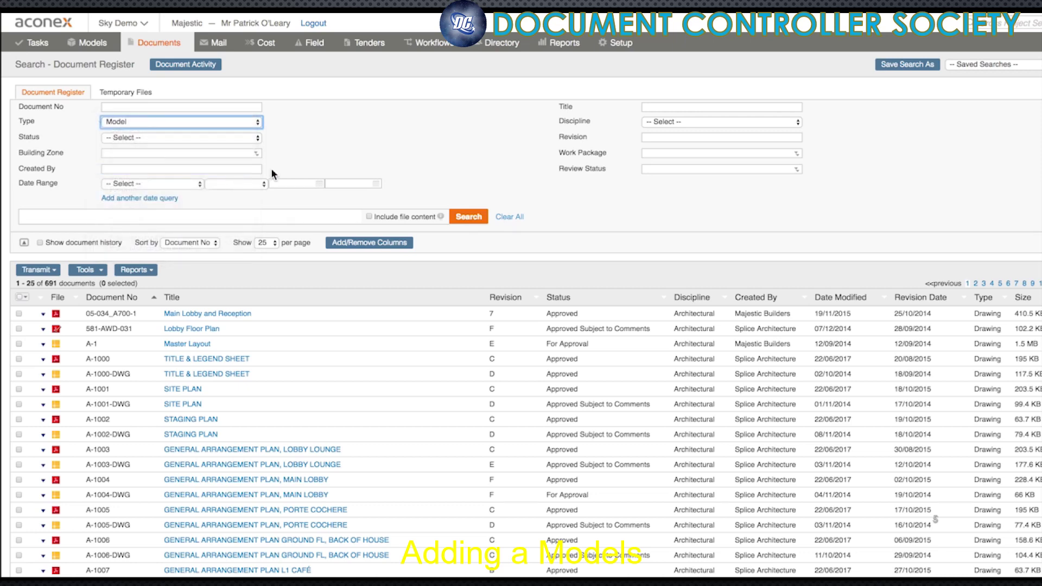
{"action": "left_click", "coordinate": [473, 218]}
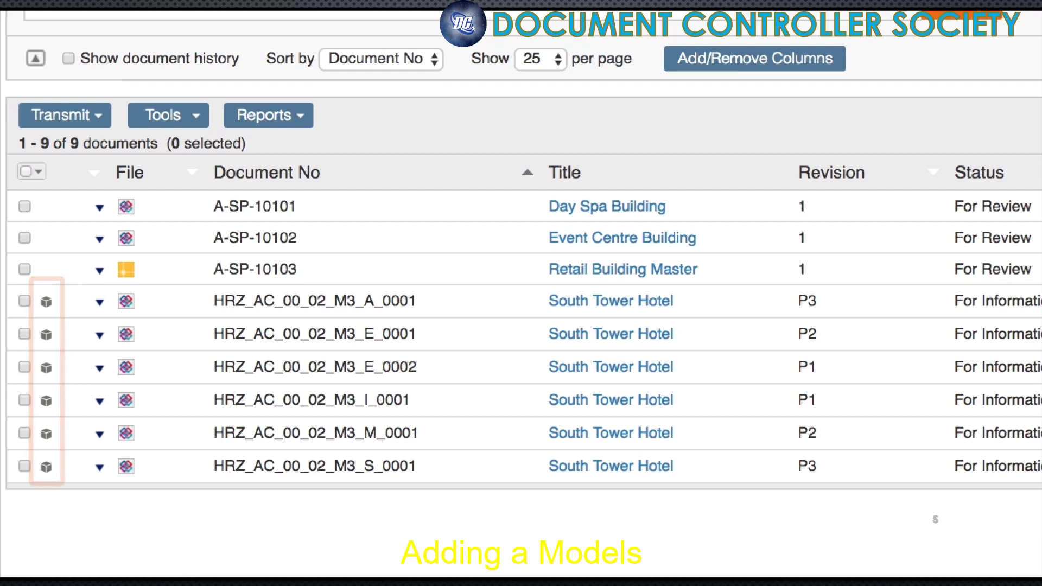
Step: Open model HRZ_AC_00_02_M3_S_0001 in Models from its row's action menu
{"action": "left_click", "coordinate": [24, 466]}
{"action": "left_click", "coordinate": [98, 466]}
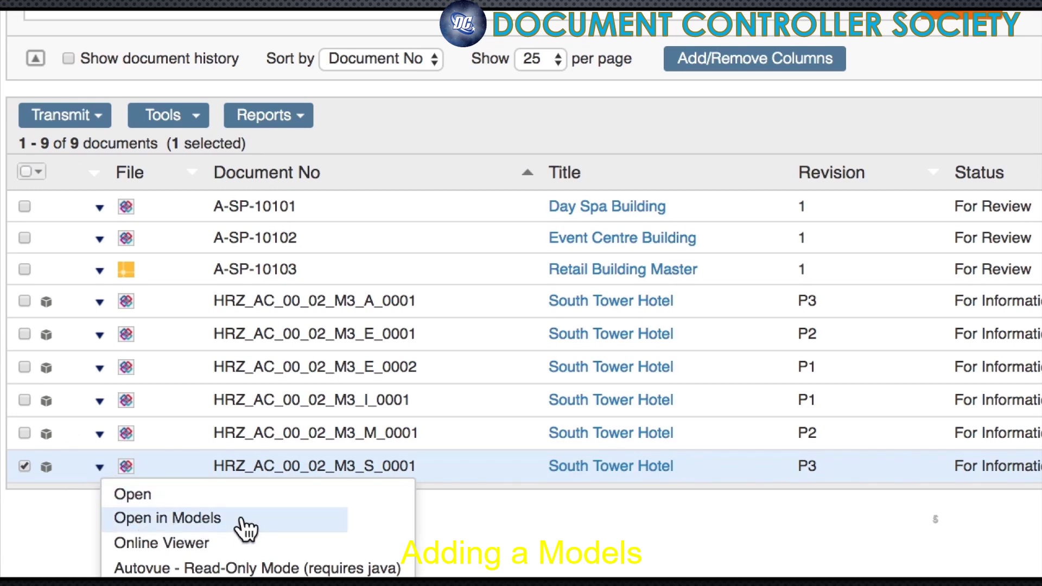
{"action": "left_click", "coordinate": [168, 518]}
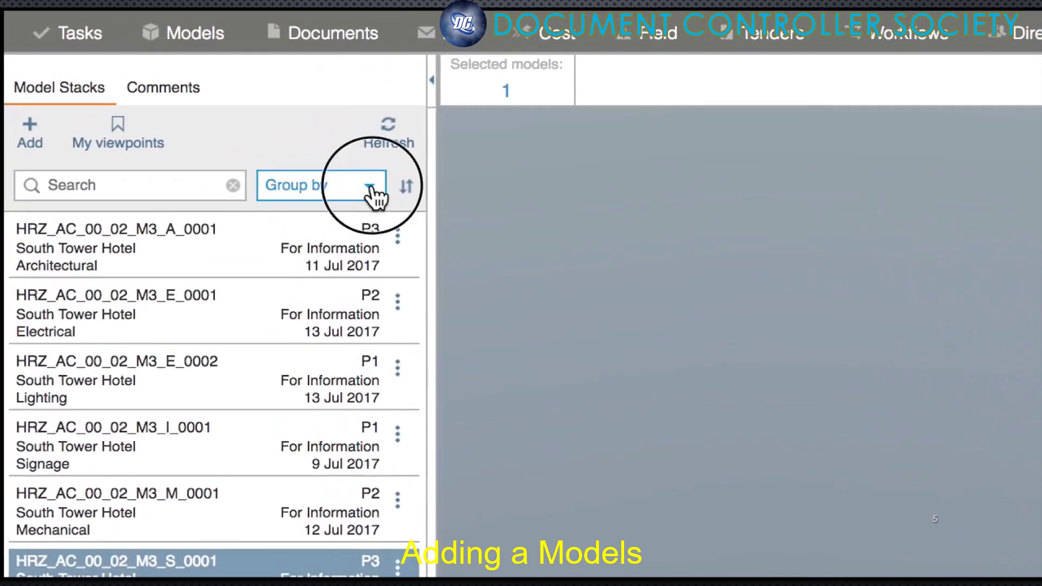
Step: Group model stacks by Discipline, expand Electrical and Mechanical, and select A-SP-10101 for transmitting
{"action": "left_click", "coordinate": [370, 187]}
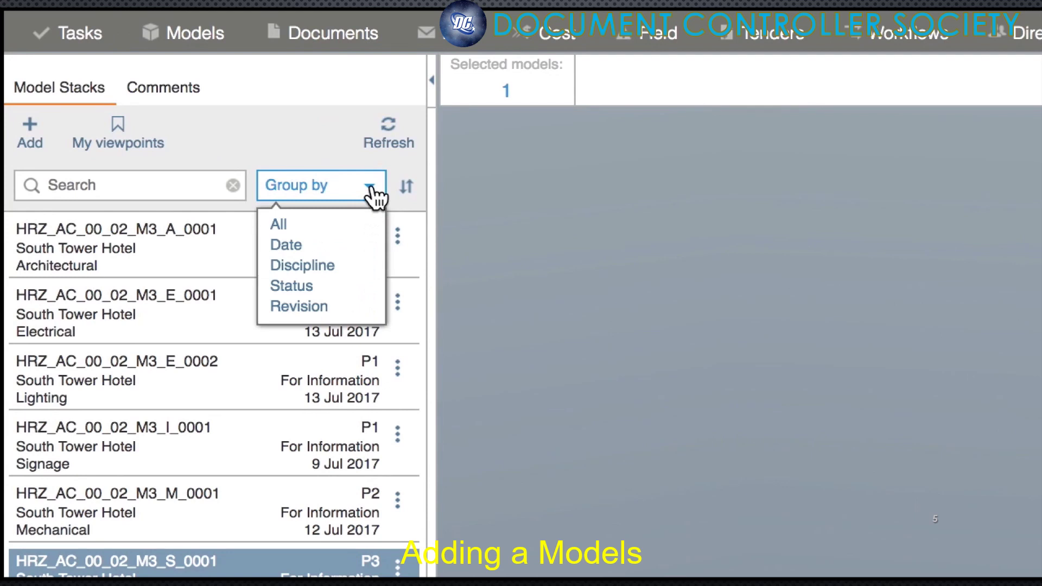
{"action": "left_click", "coordinate": [375, 264]}
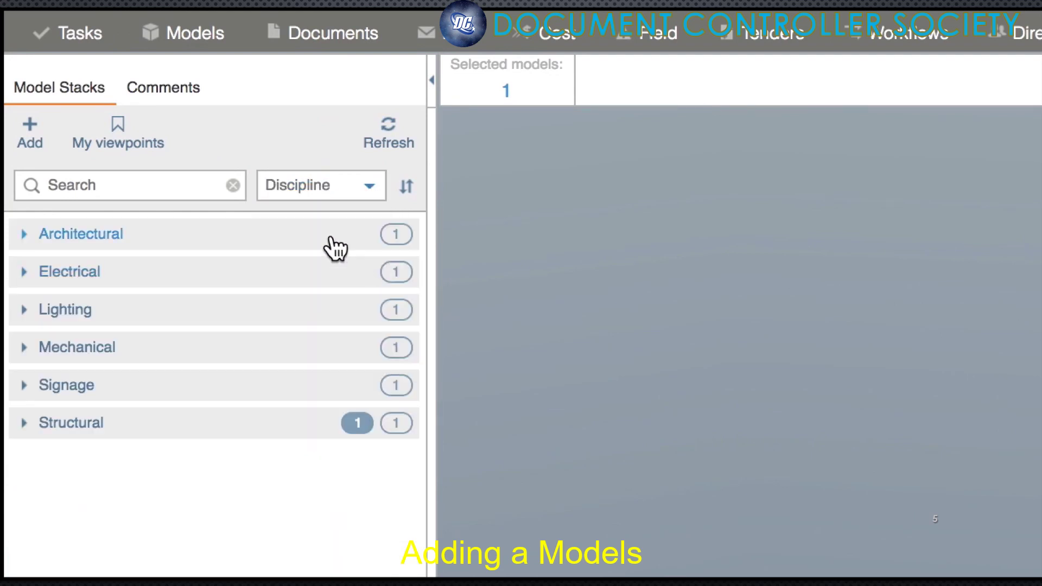
{"action": "left_click", "coordinate": [23, 277]}
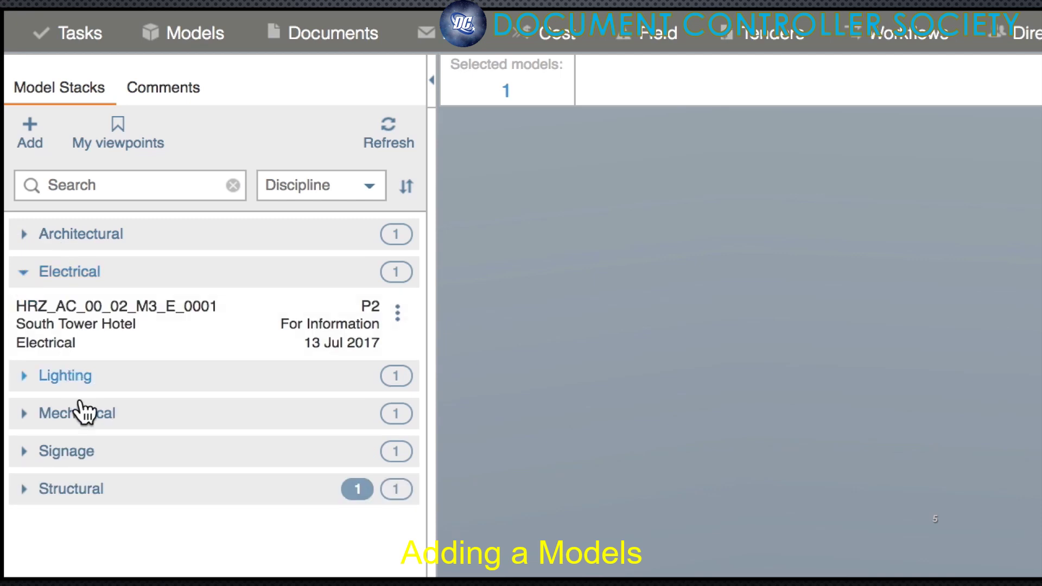
{"action": "scroll", "coordinate": [24, 422], "scroll_direction": "down", "scroll_amount": 5}
{"action": "left_click", "coordinate": [24, 380]}
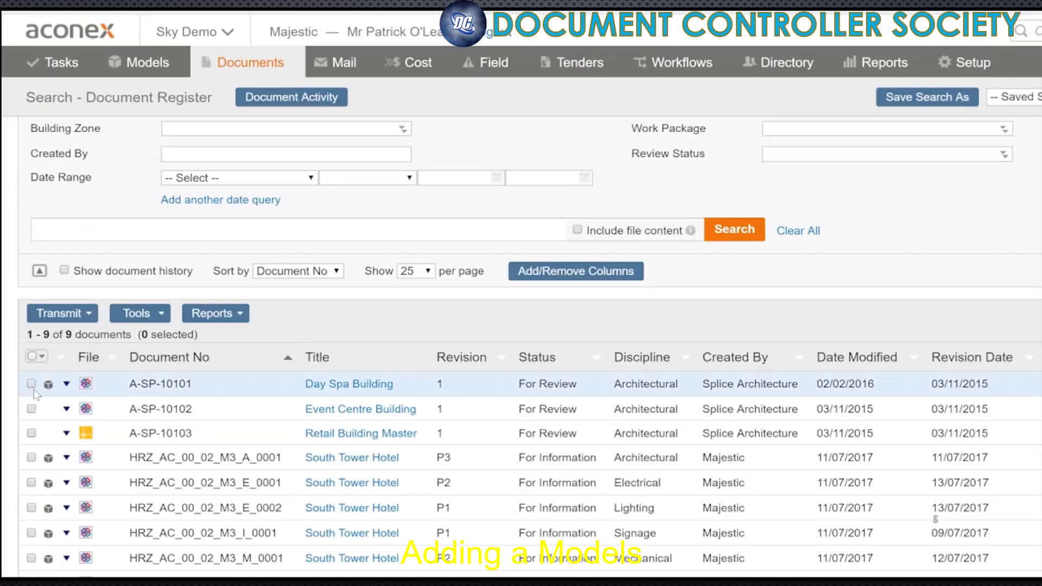
{"action": "left_click", "coordinate": [30, 384]}
{"action": "left_click", "coordinate": [61, 313]}
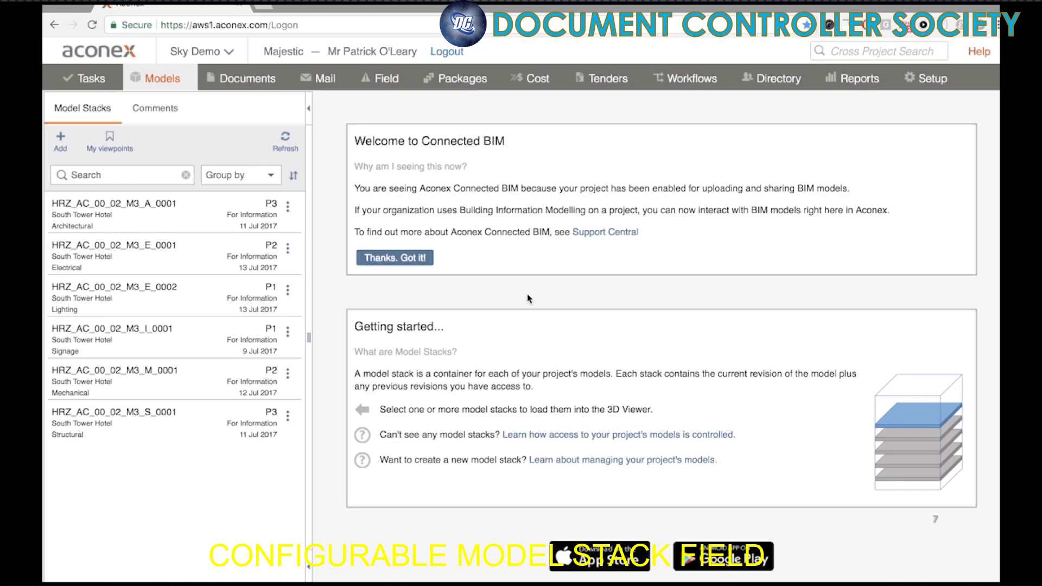
Step: Go to Setup > Project Settings and show the Models tab's stack field settings
{"action": "left_click", "coordinate": [931, 78]}
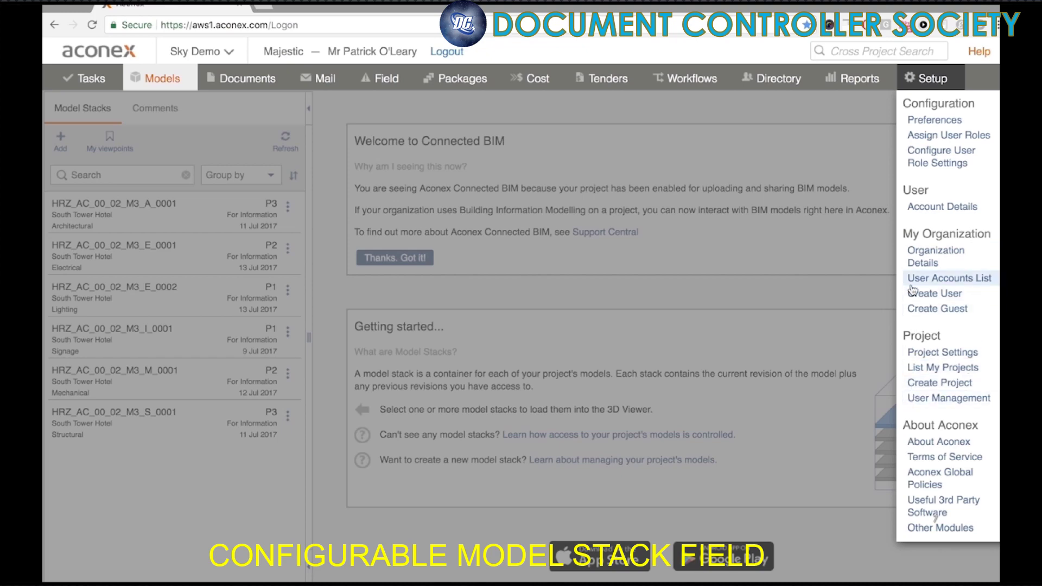
{"action": "left_click", "coordinate": [925, 352]}
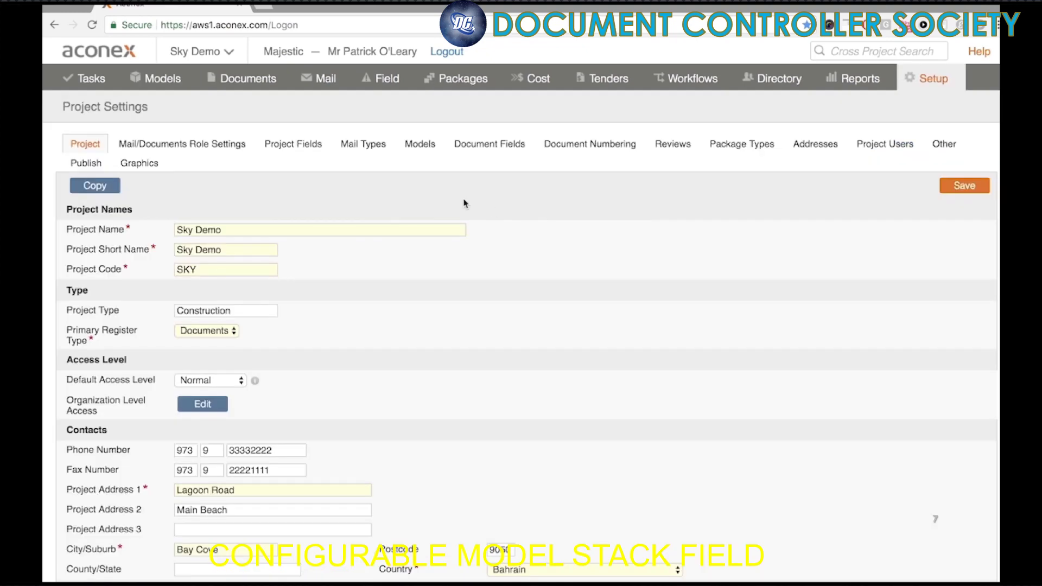
{"action": "left_click", "coordinate": [421, 147]}
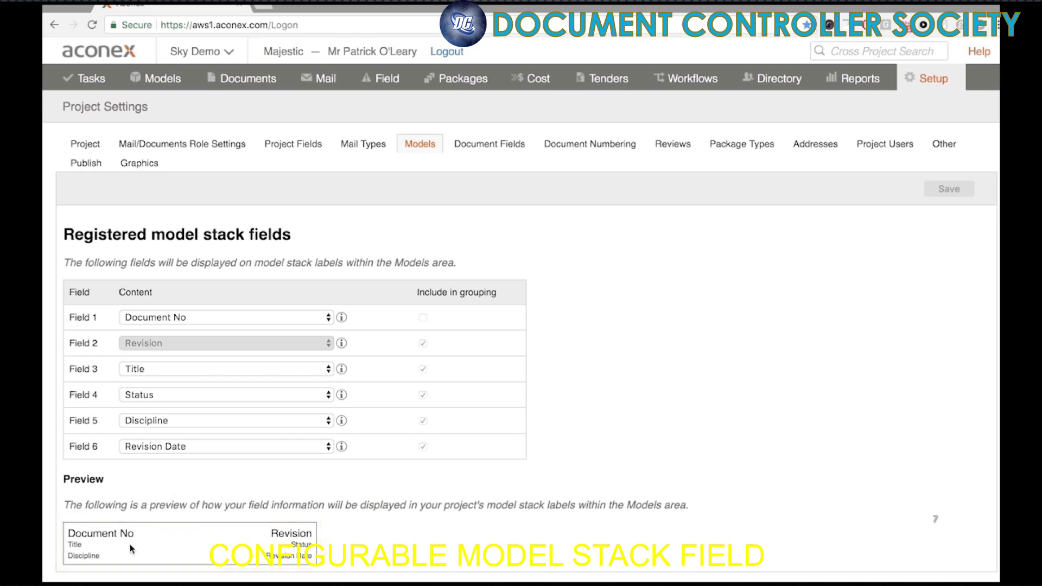
Step: In the Models settings, choose Title for Field 1, Document No for Field 3, Type for Field 5, and save
{"action": "left_click", "coordinate": [177, 318]}
{"action": "left_click", "coordinate": [178, 326]}
{"action": "left_click", "coordinate": [172, 318]}
{"action": "left_click", "coordinate": [169, 304]}
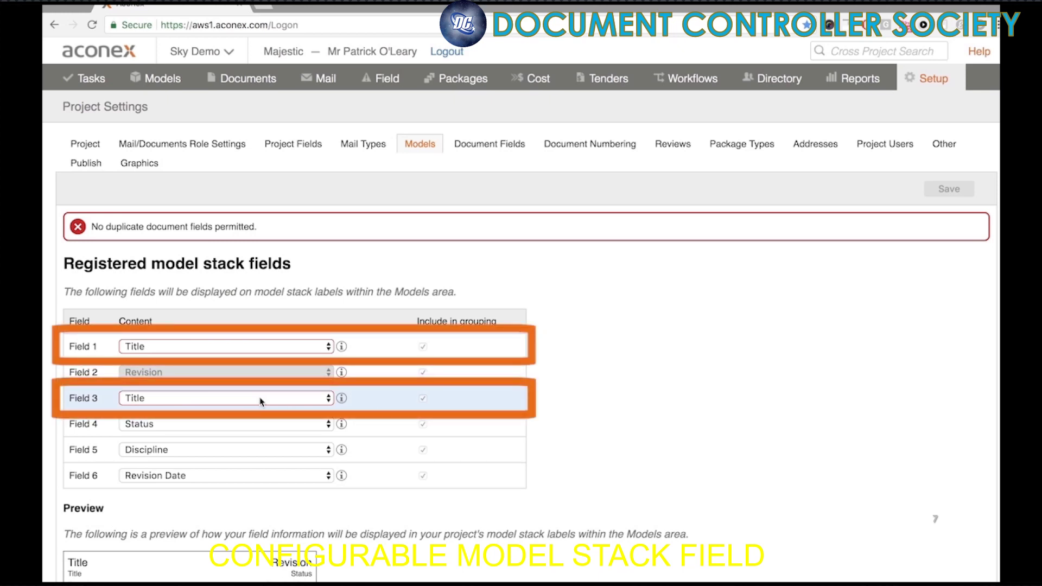
{"action": "left_click", "coordinate": [163, 398]}
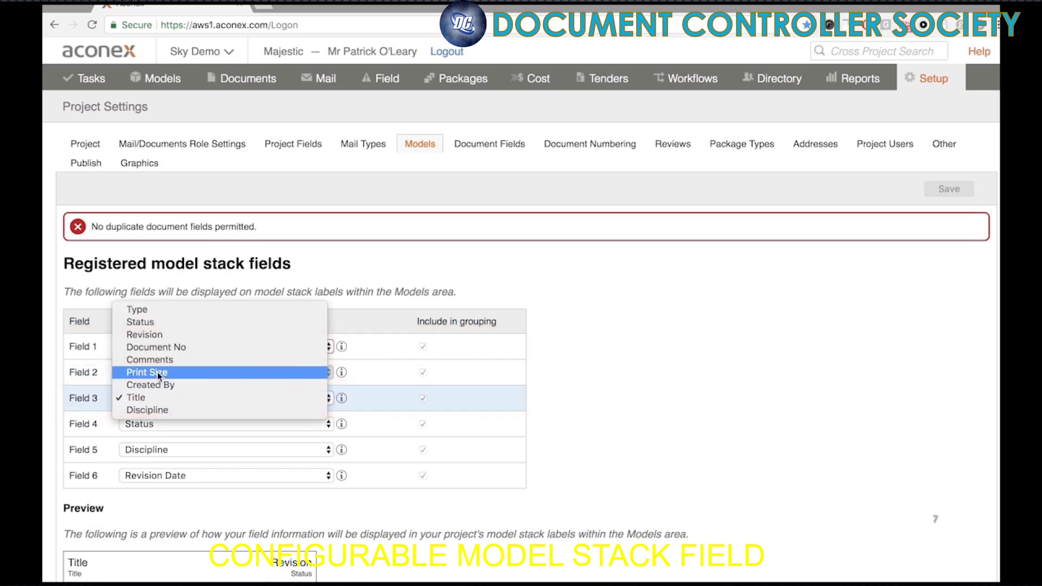
{"action": "left_click", "coordinate": [157, 347]}
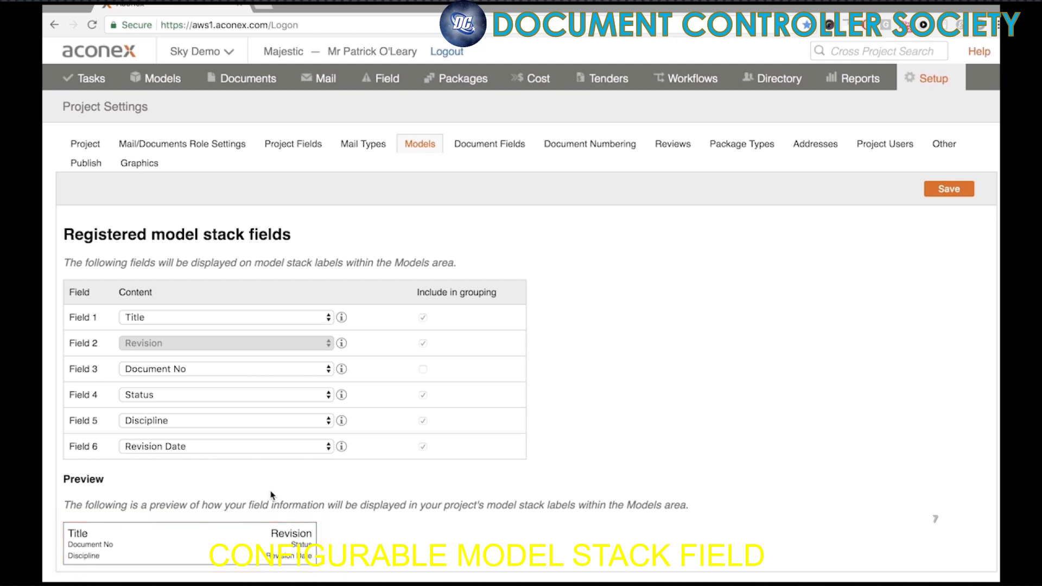
{"action": "left_click", "coordinate": [170, 421]}
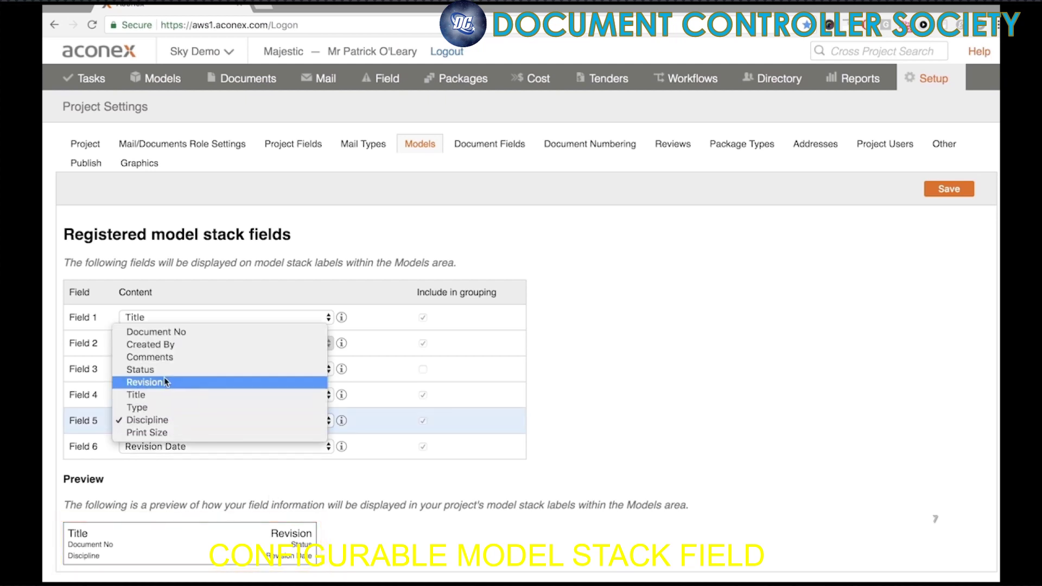
{"action": "left_click", "coordinate": [162, 369]}
{"action": "left_click", "coordinate": [155, 456]}
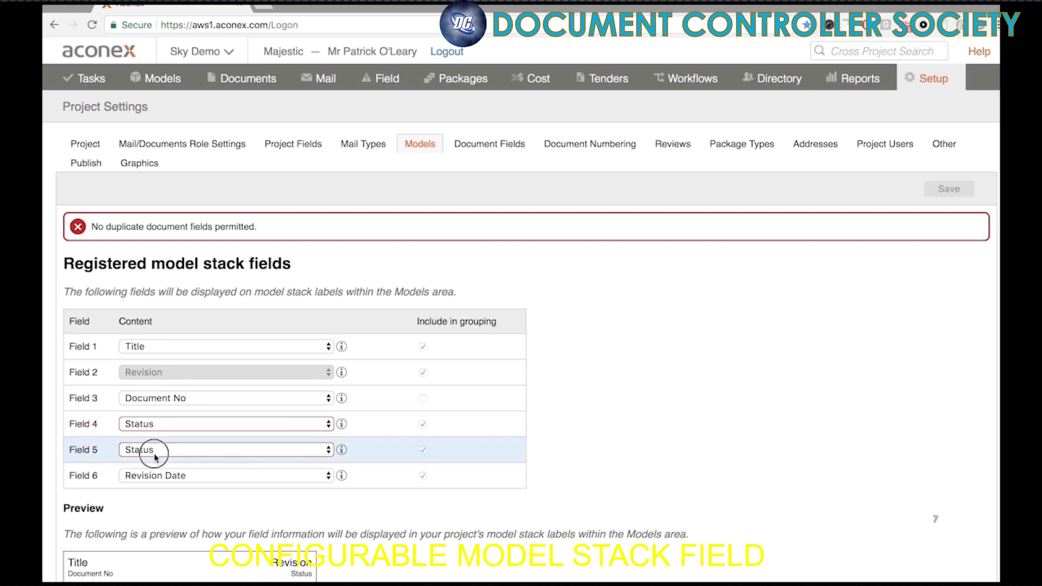
{"action": "left_click", "coordinate": [150, 483]}
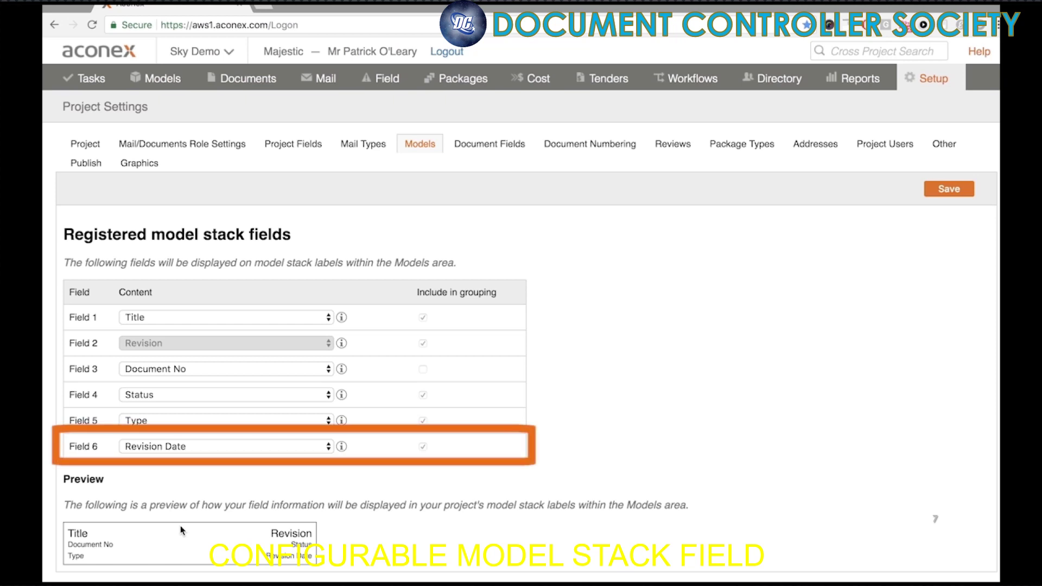
{"action": "left_click", "coordinate": [953, 189]}
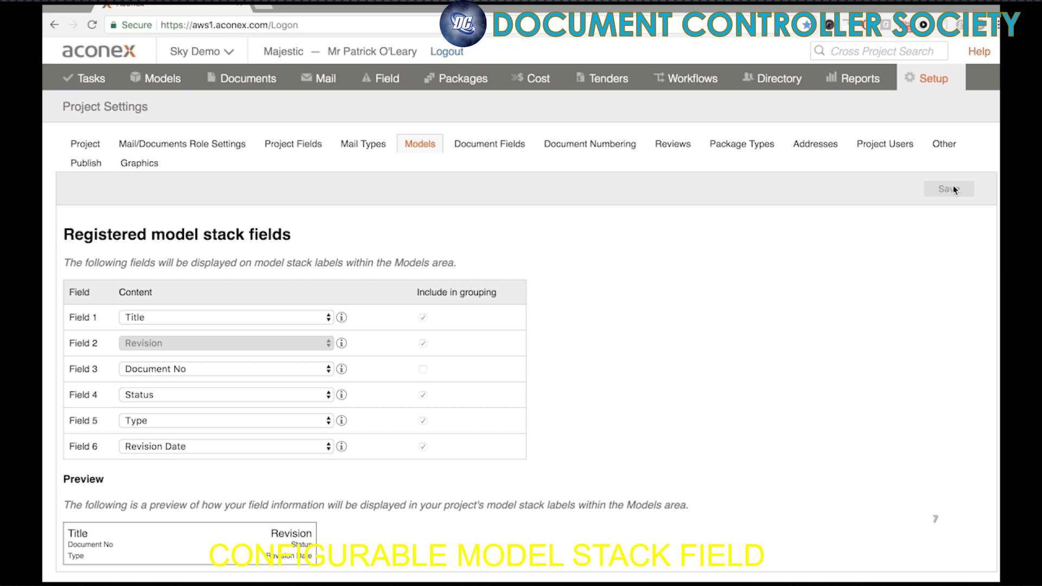
{"action": "left_click", "coordinate": [144, 84]}
Step: List model stacks oldest-first and open Settings for stack HRZ_AC_00_02_M3_I_0001
{"action": "left_click", "coordinate": [142, 112]}
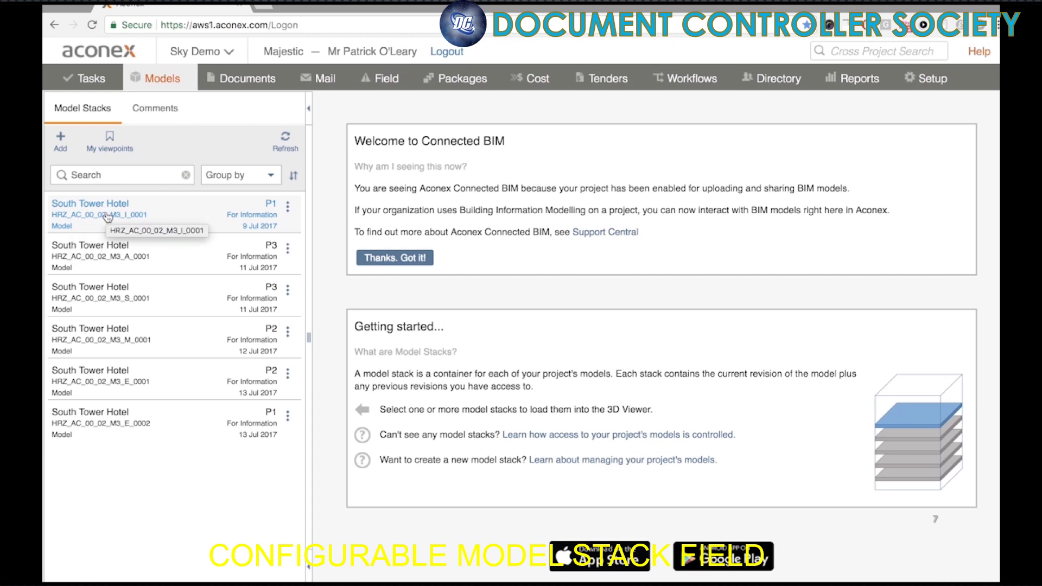
{"action": "left_click", "coordinate": [295, 179]}
{"action": "left_click", "coordinate": [308, 197]}
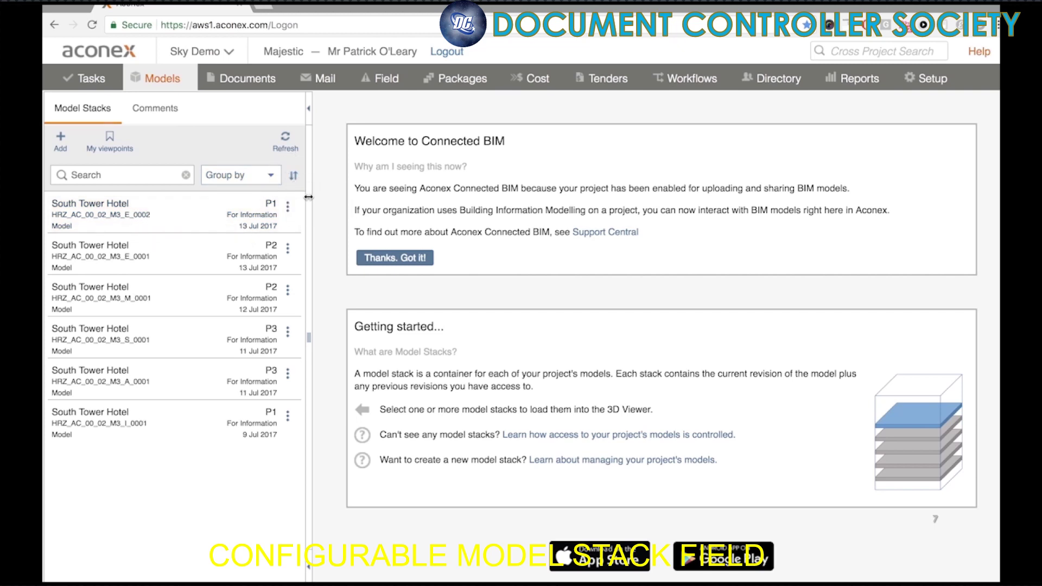
{"action": "left_click", "coordinate": [287, 207]}
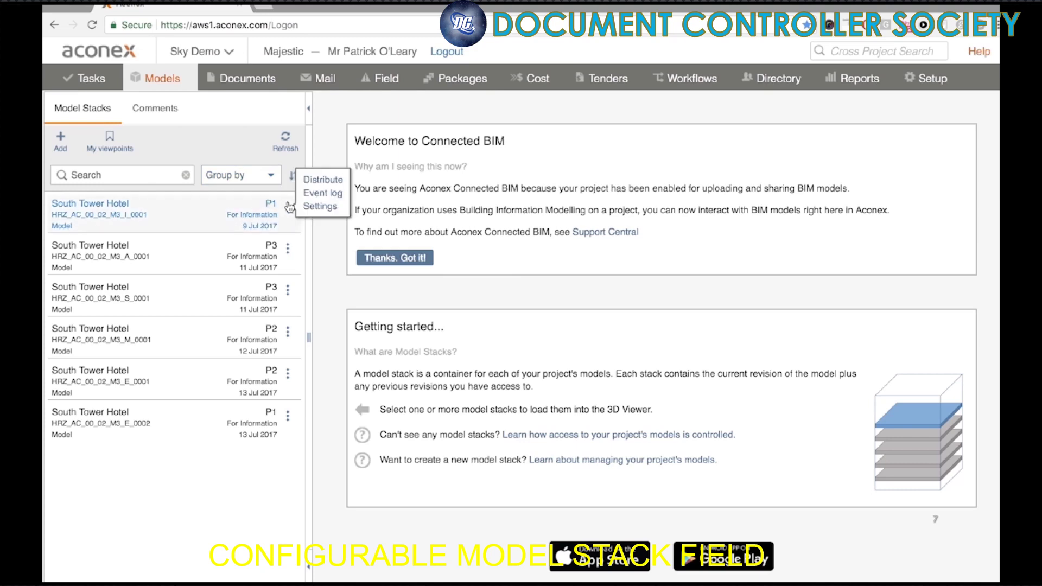
{"action": "left_click", "coordinate": [320, 207]}
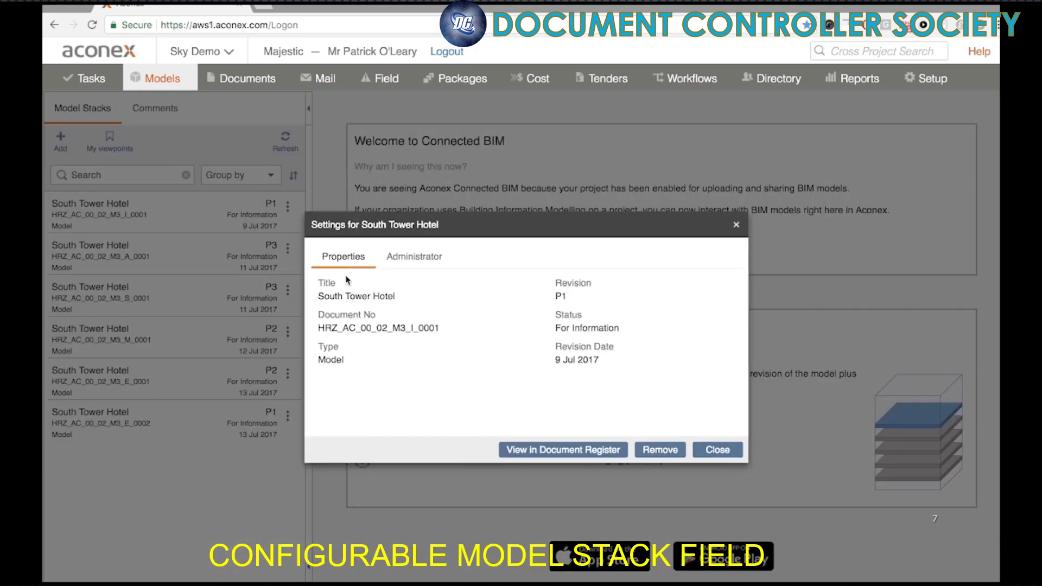